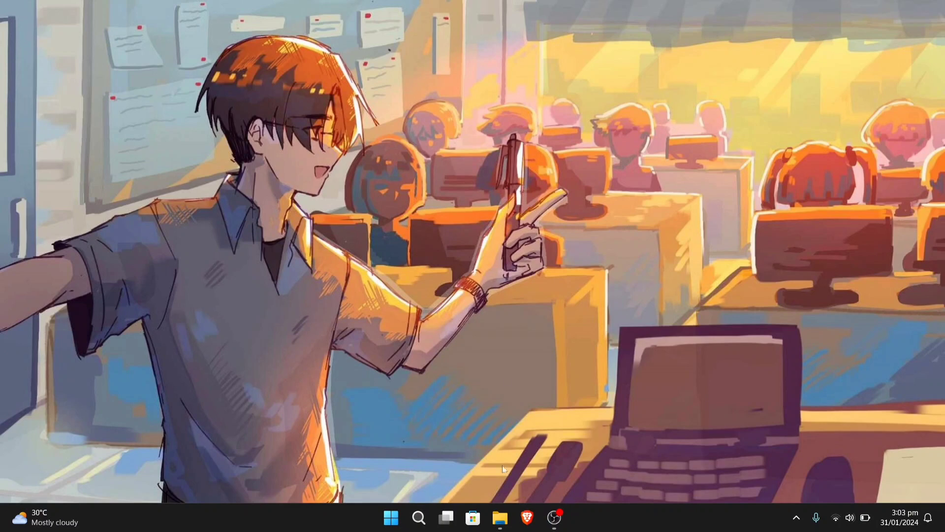
Open File Explorer and view the contents of USB Drive (D:).
{"action": "left_click", "coordinate": [500, 518]}
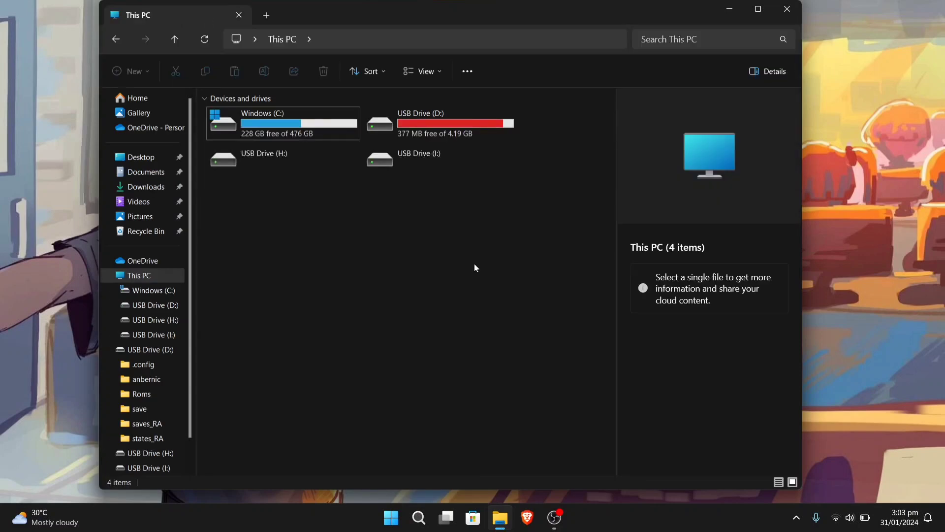
{"action": "double_click", "coordinate": [434, 131]}
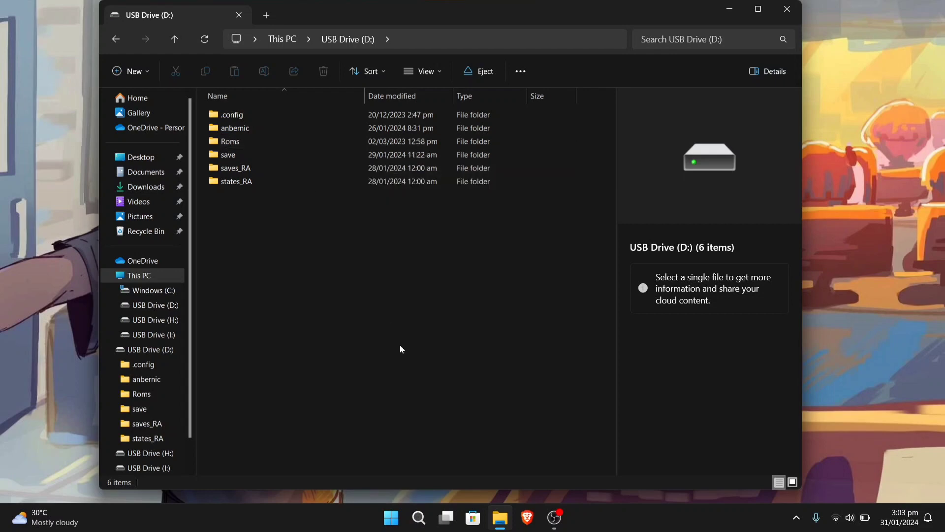
Launch MiniTool Partition Wizard and dismiss the System Booster promotion.
{"action": "left_click", "coordinate": [392, 518]}
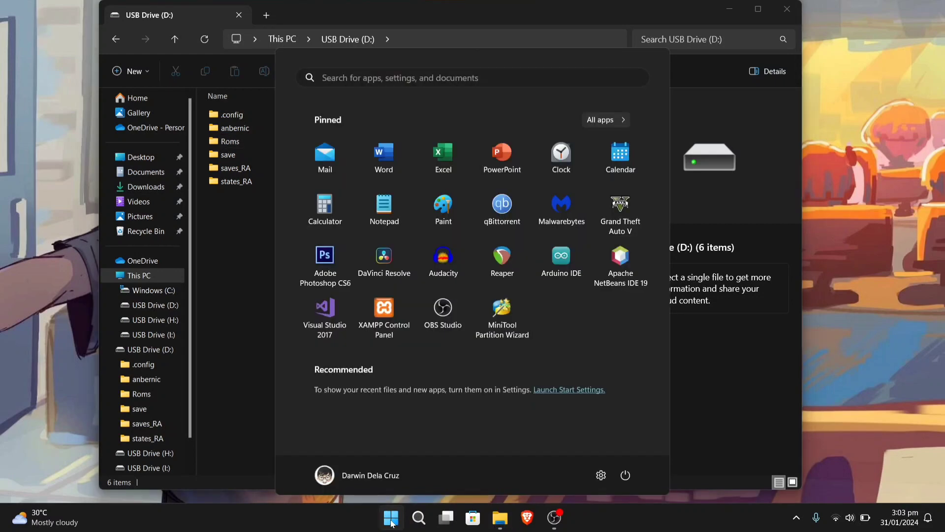
{"action": "left_click", "coordinate": [515, 316]}
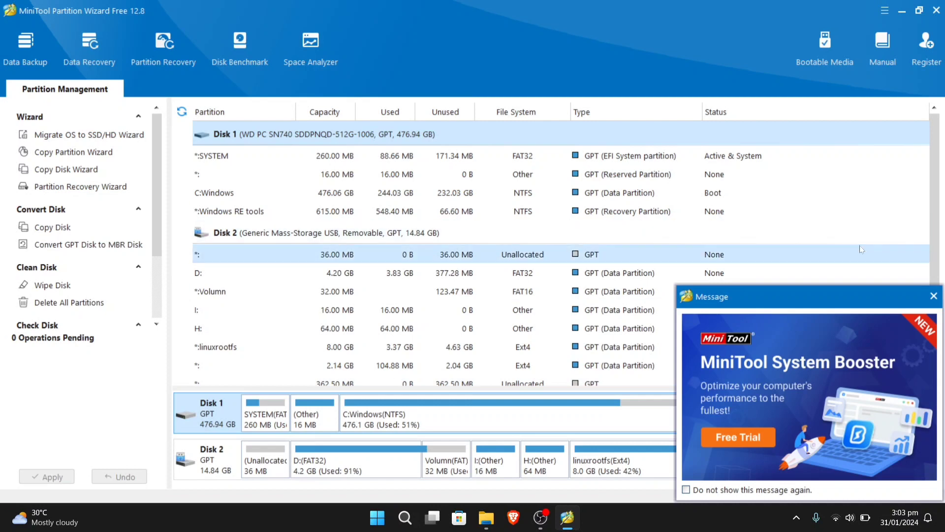
{"action": "left_click", "coordinate": [939, 296]}
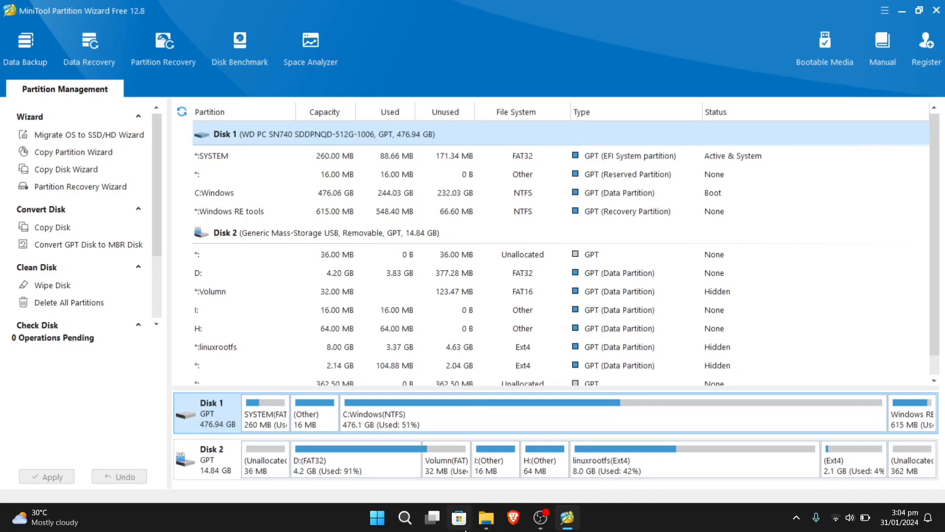
Review the drives listed under This PC in File Explorer and return to MiniTool Partition Wizard.
{"action": "left_click", "coordinate": [485, 522]}
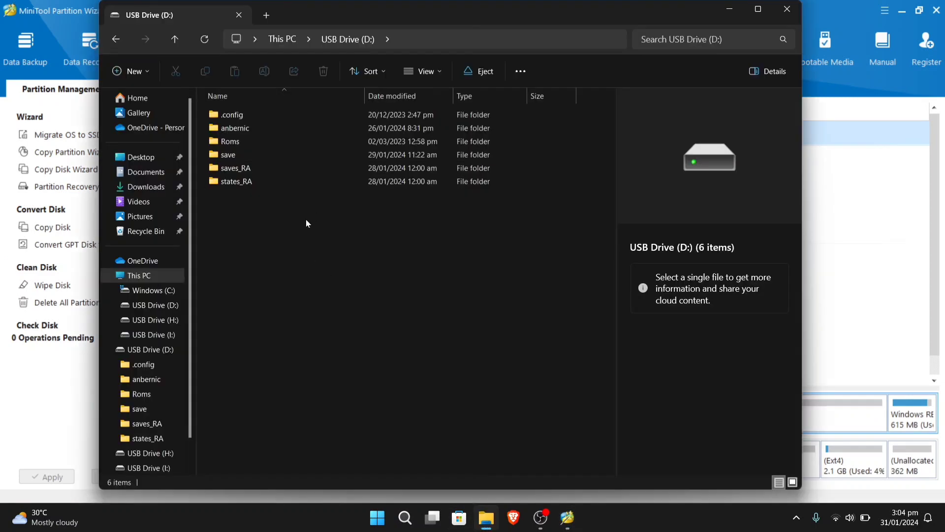
{"action": "left_click", "coordinate": [123, 280]}
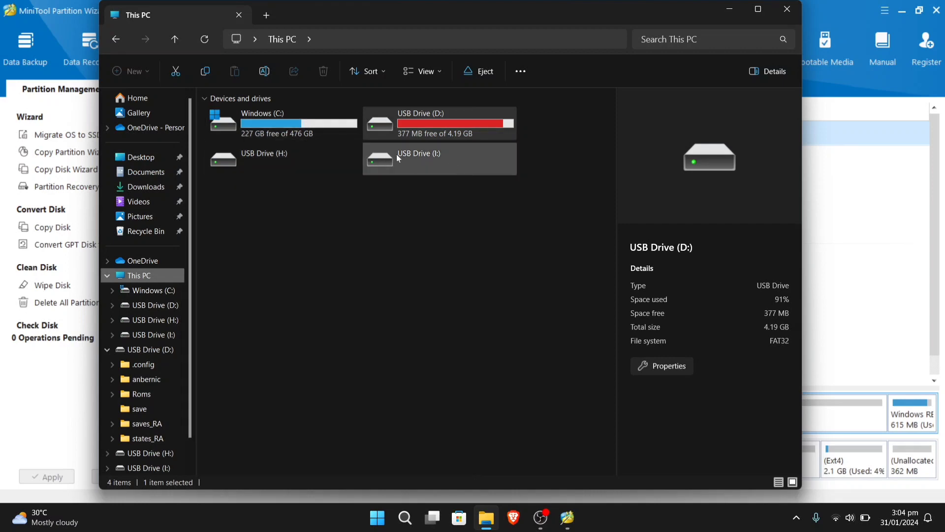
{"action": "left_click", "coordinate": [570, 523]}
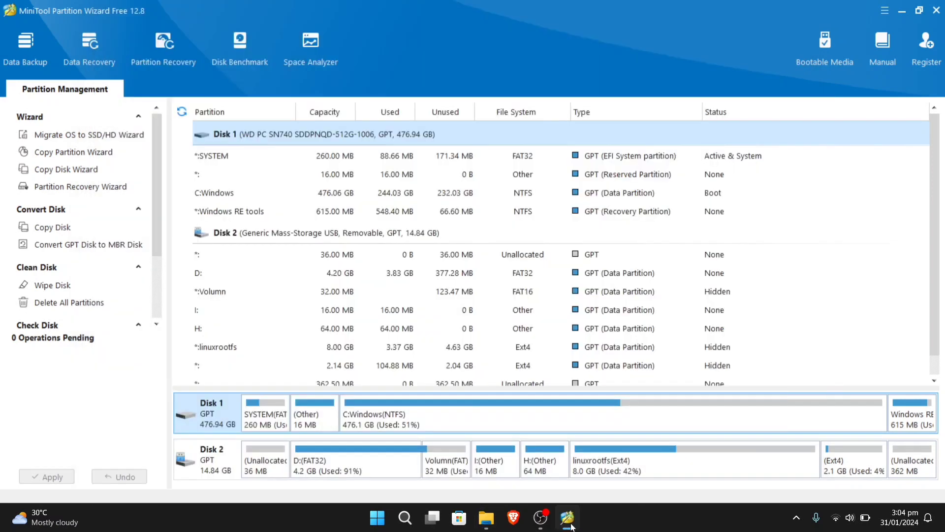
Unhide the 32 MB Volumn partition on Disk 2 with drive letter E: and apply the pending changes.
{"action": "right_click", "coordinate": [436, 463]}
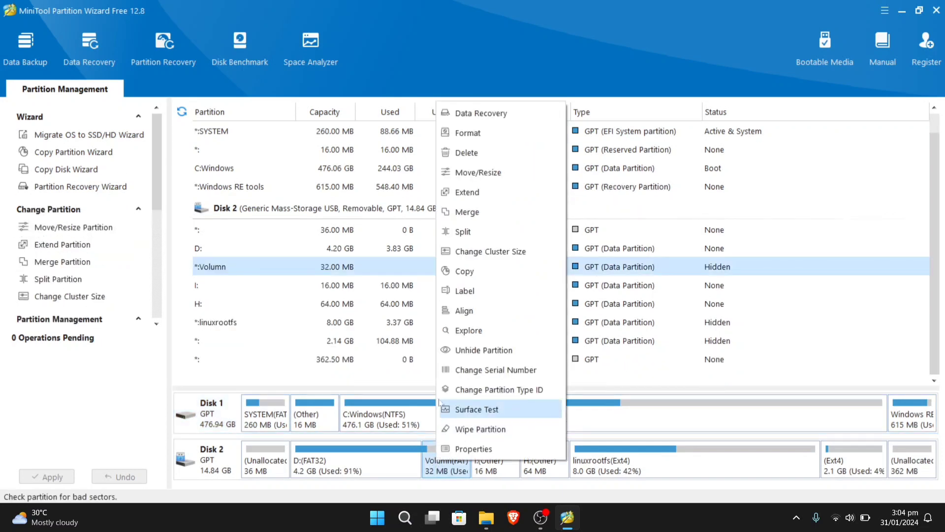
{"action": "left_click", "coordinate": [448, 350]}
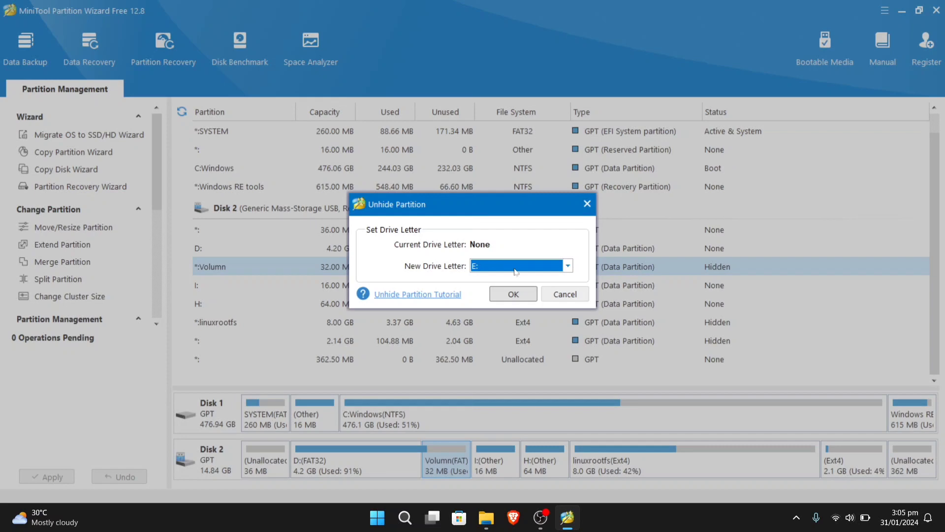
{"action": "left_click", "coordinate": [513, 294]}
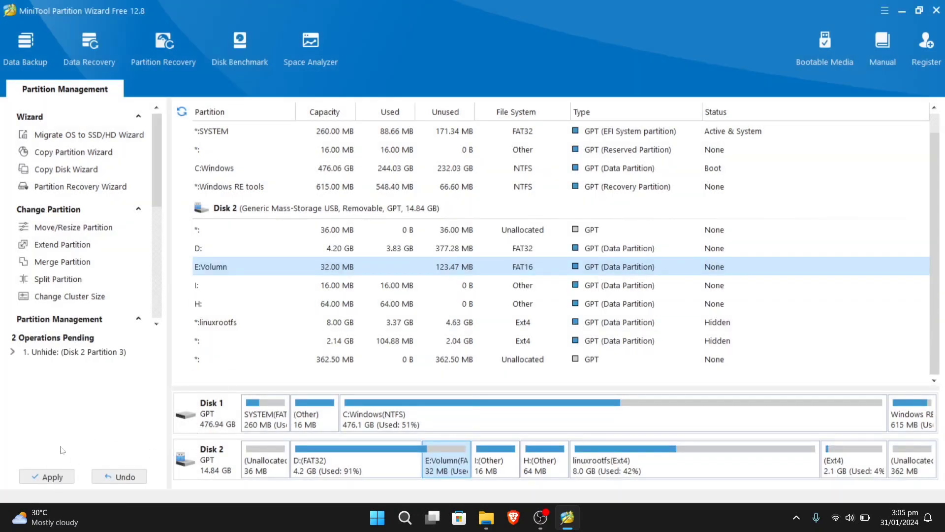
{"action": "left_click", "coordinate": [38, 478]}
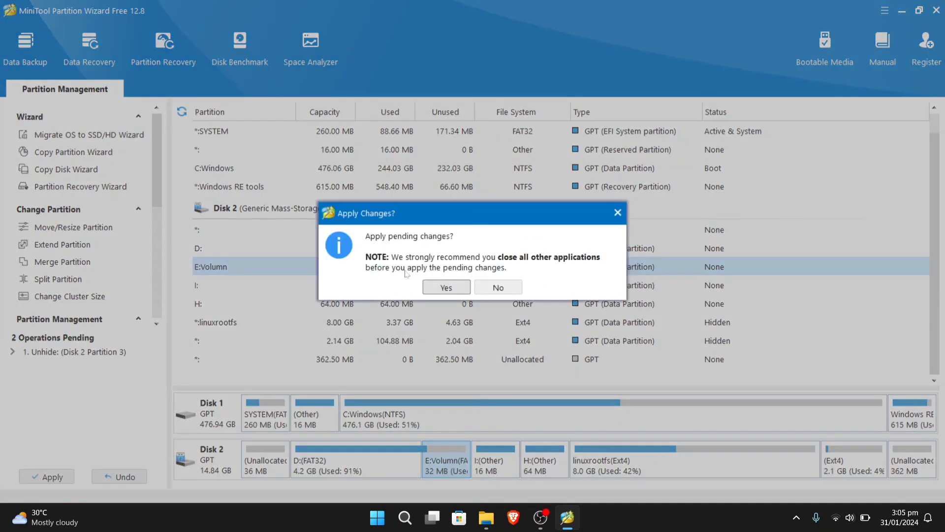
{"action": "left_click", "coordinate": [446, 288]}
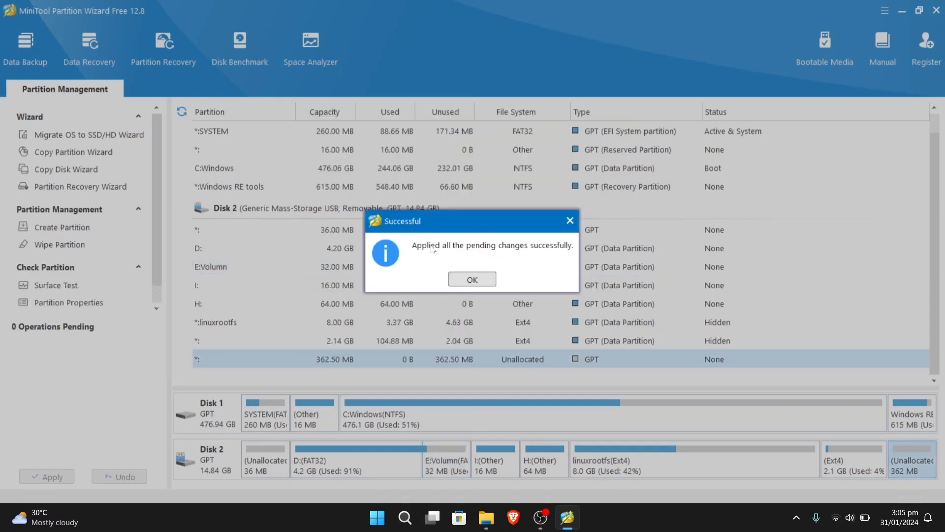
{"action": "left_click", "coordinate": [470, 280]}
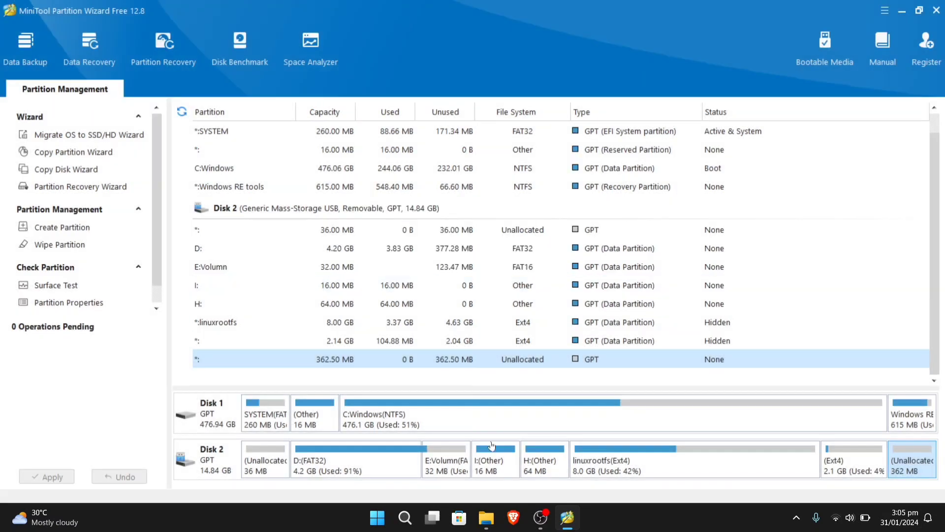
Open the Volumn (E:) drive in File Explorer and minimize MiniTool Partition Wizard.
{"action": "left_click", "coordinate": [486, 518]}
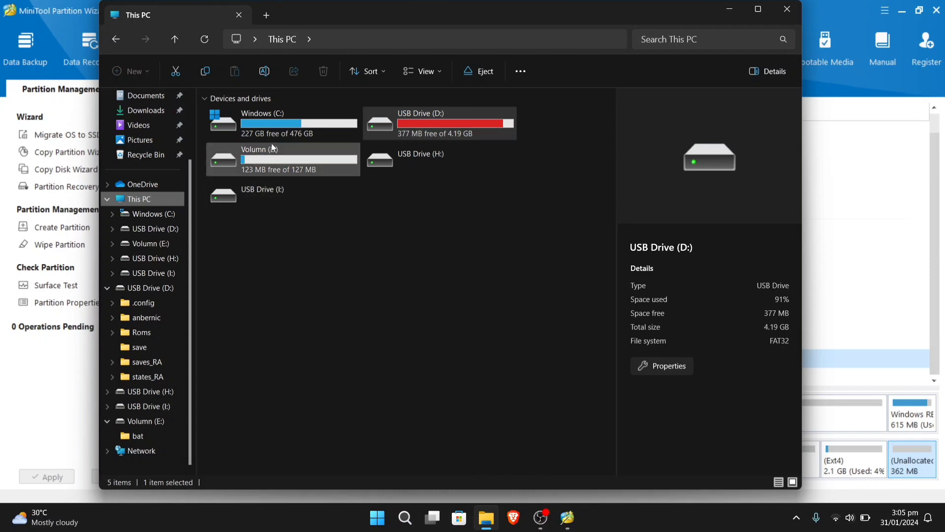
{"action": "double_click", "coordinate": [251, 160]}
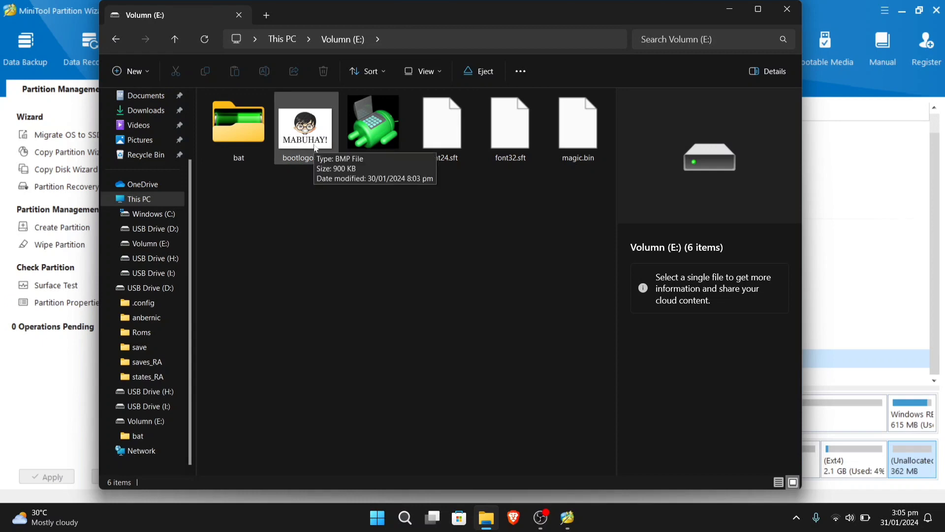
{"action": "left_click", "coordinate": [903, 16]}
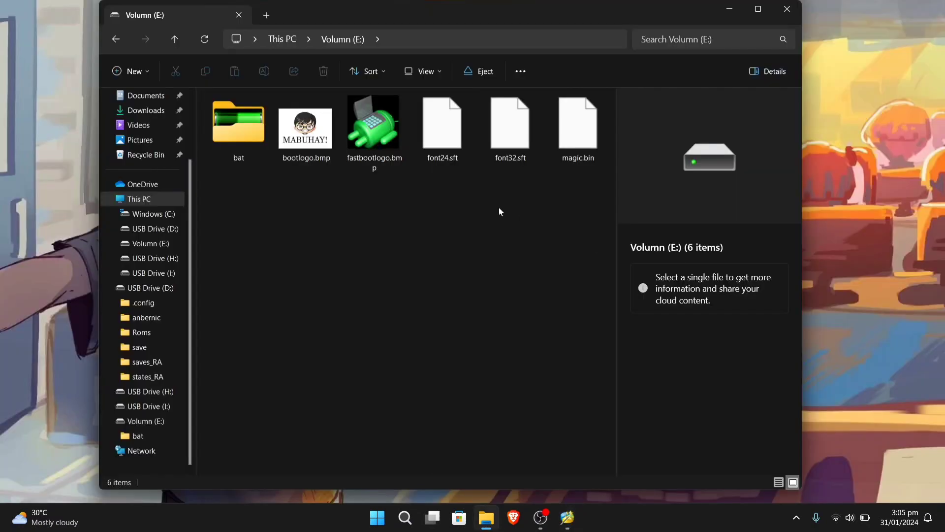
Open bootlogo.bmp from the device-resources folder of bootloader_anbernic_rg35xxplus-master, stored in New folder under Downloads.
{"action": "mouse_move", "coordinate": [497, 519]}
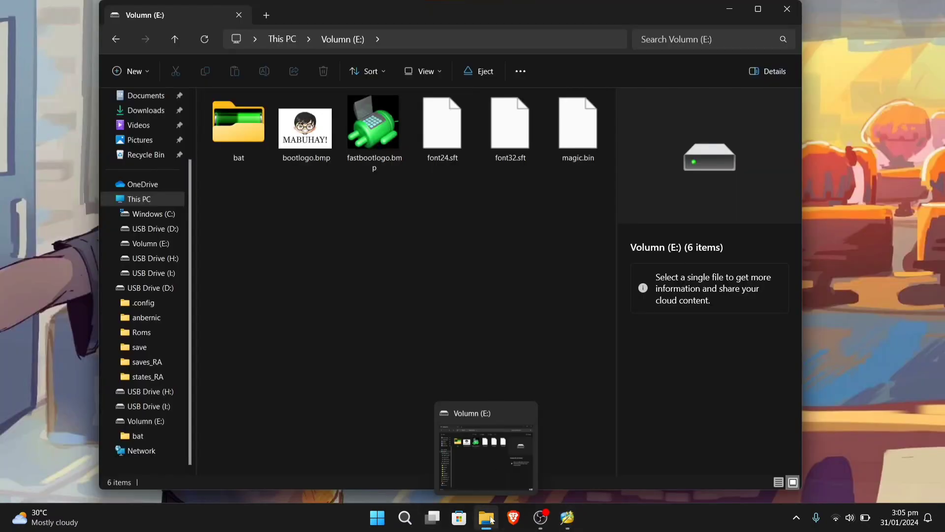
{"action": "left_click", "coordinate": [470, 425]}
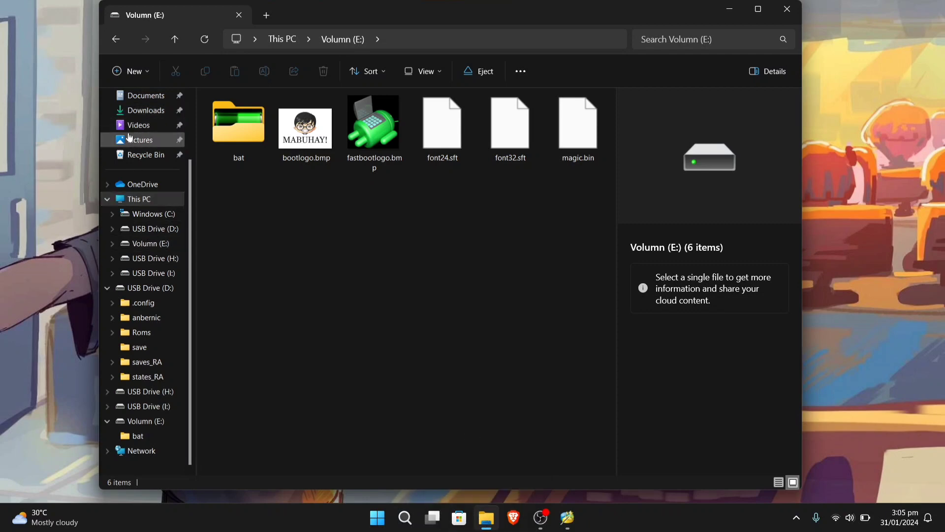
{"action": "left_click", "coordinate": [129, 110]}
{"action": "double_click", "coordinate": [310, 134]}
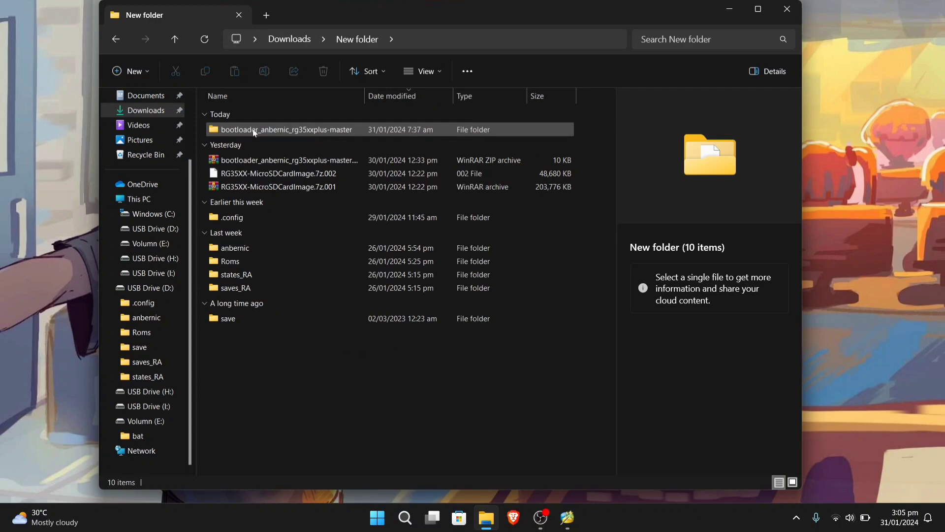
{"action": "double_click", "coordinate": [252, 129]}
{"action": "left_click", "coordinate": [792, 482]}
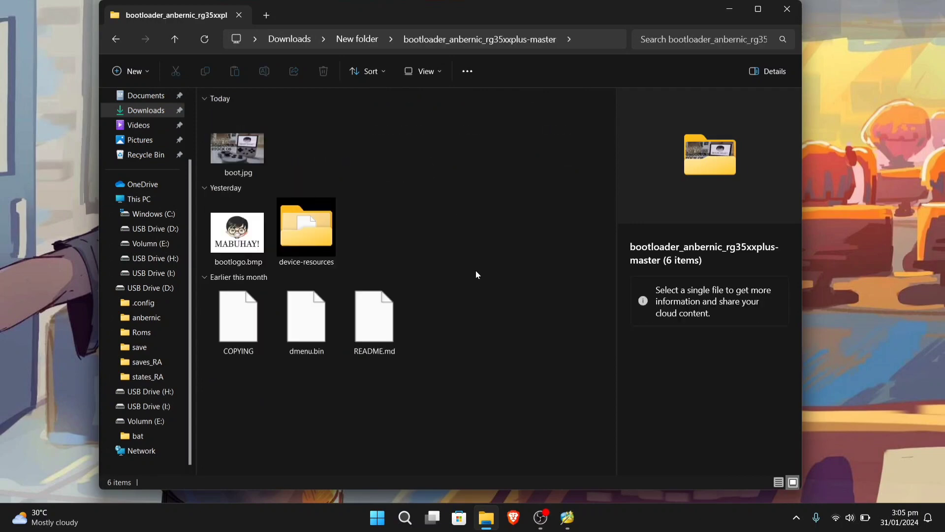
{"action": "double_click", "coordinate": [338, 248]}
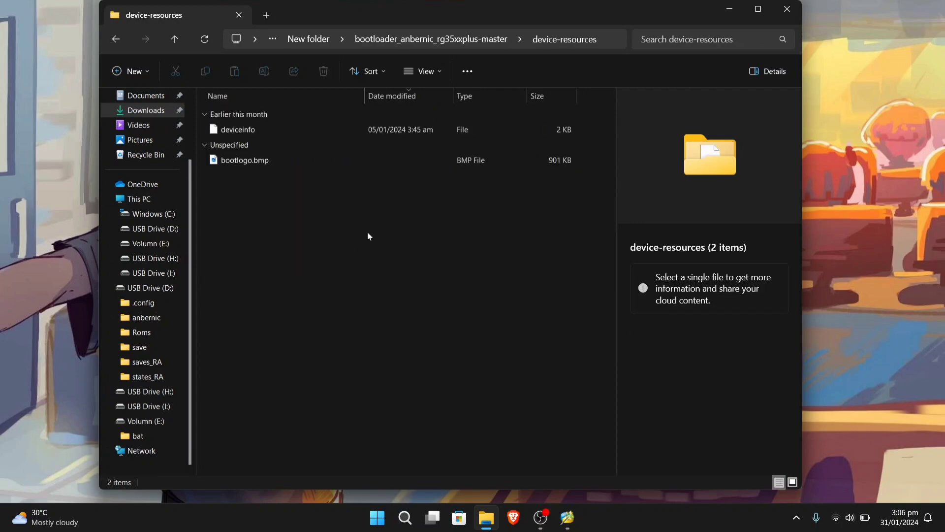
{"action": "double_click", "coordinate": [261, 161]}
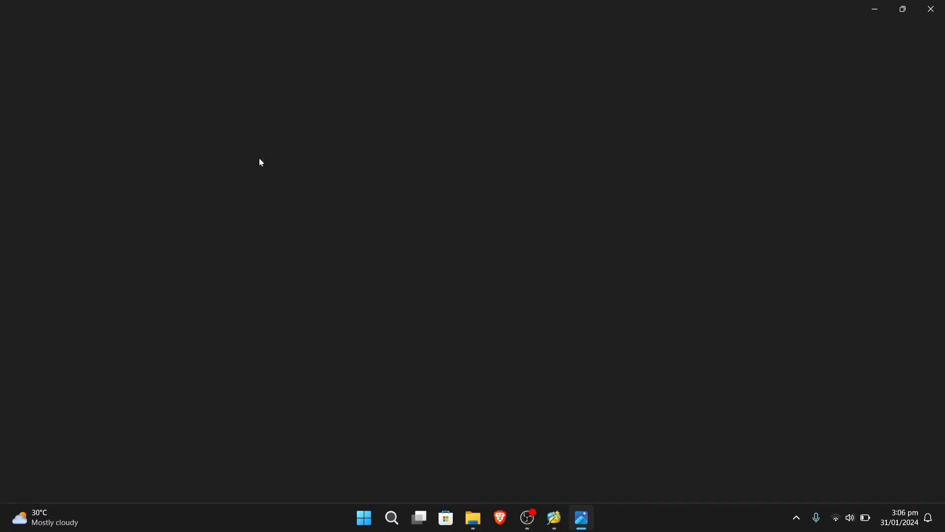
Look through the bat folder and root of Volumn (E:) in File Explorer, and compare its bootlogo.bmp with the opened Anbernic logo.
{"action": "left_click", "coordinate": [468, 519]}
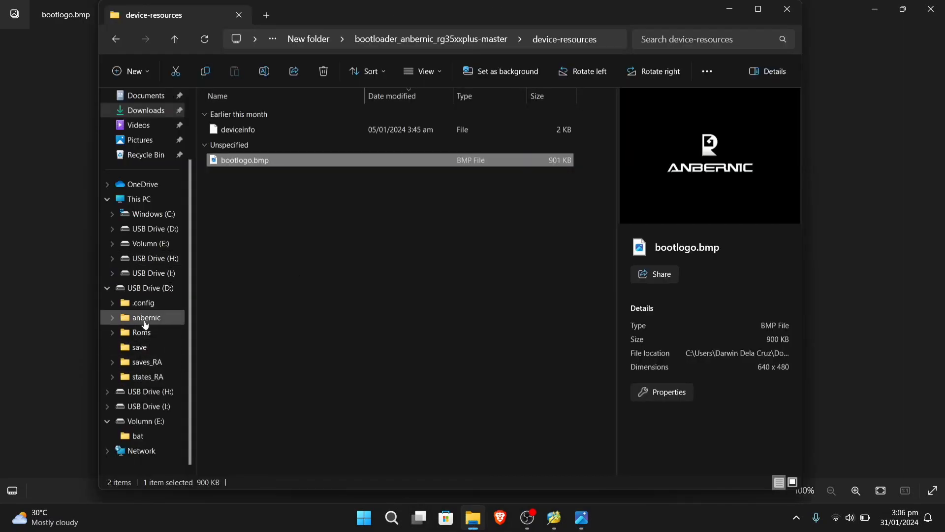
{"action": "left_click", "coordinate": [145, 439]}
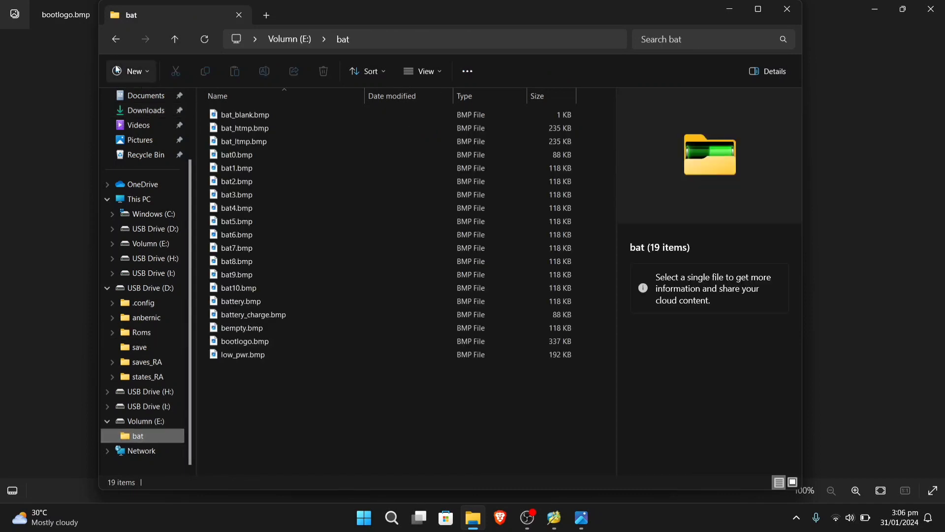
{"action": "left_click", "coordinate": [172, 40]}
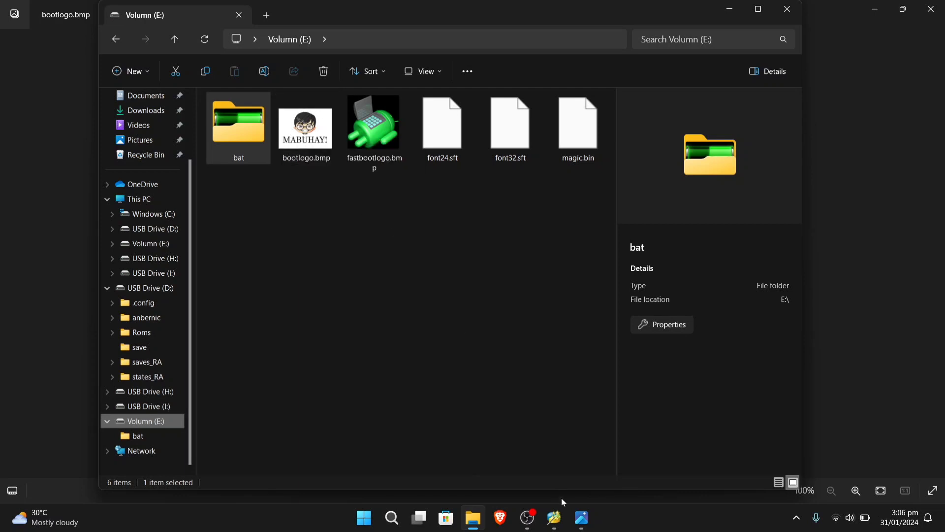
{"action": "left_click", "coordinate": [586, 519]}
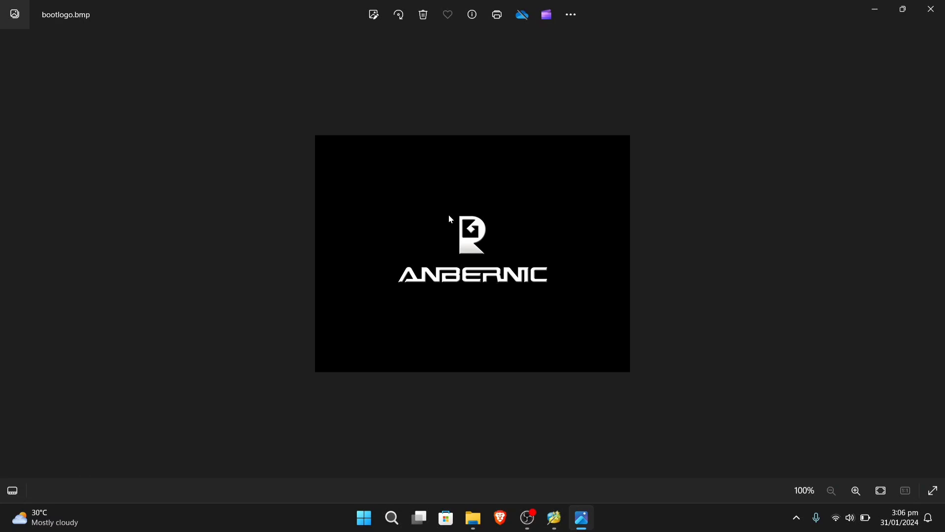
{"action": "left_click", "coordinate": [480, 523]}
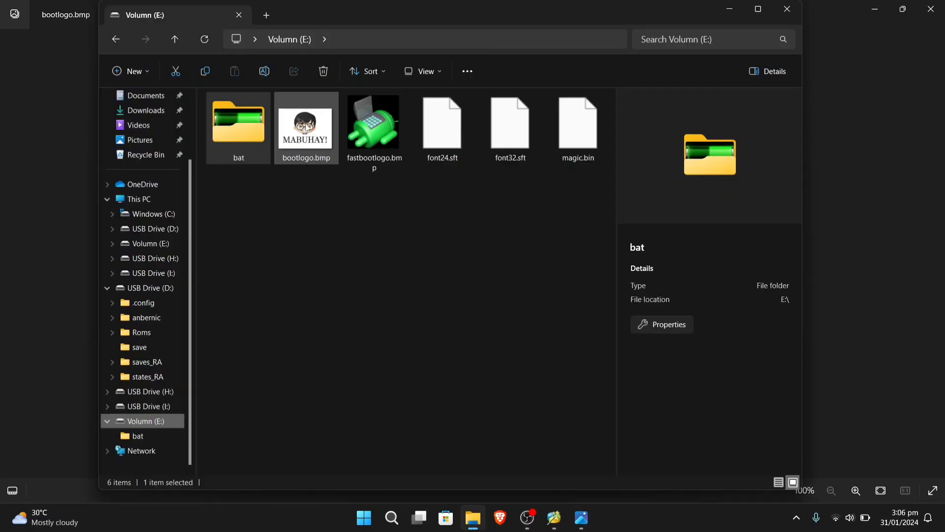
{"action": "left_click", "coordinate": [297, 193]}
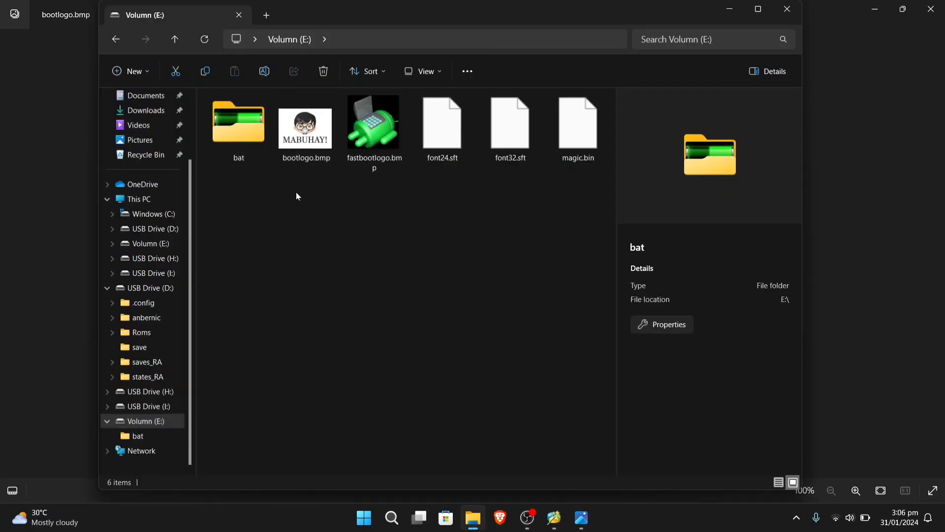
Examine which programs can open bootlogo.bmp on Volumn (E:), leave without choosing one, and close File Explorer.
{"action": "left_click", "coordinate": [291, 142]}
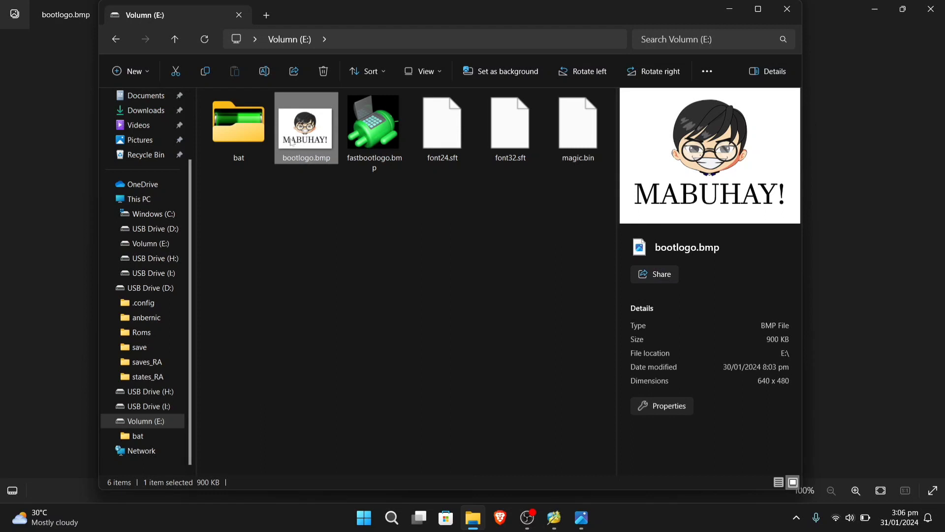
{"action": "right_click", "coordinate": [291, 143]}
{"action": "mouse_move", "coordinate": [320, 201]}
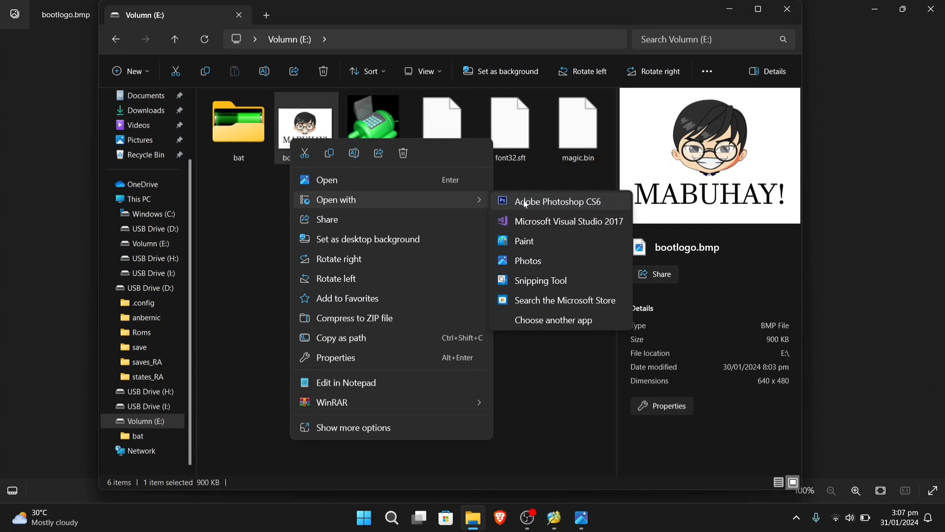
{"action": "left_click", "coordinate": [234, 182]}
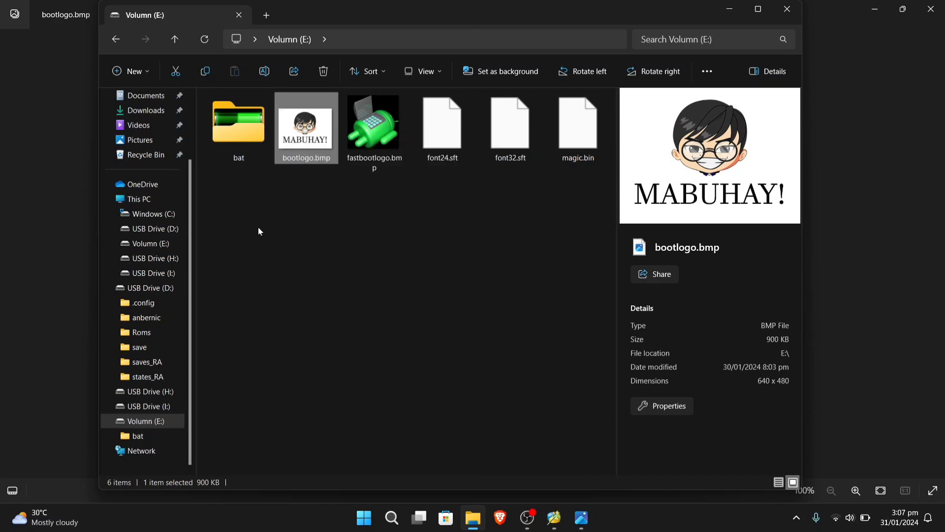
{"action": "left_click", "coordinate": [260, 232]}
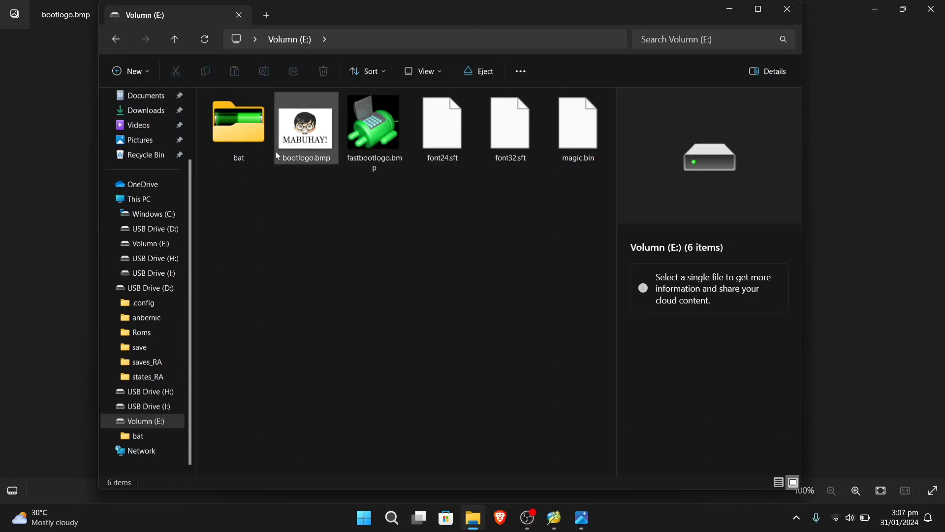
{"action": "mouse_move", "coordinate": [300, 141]}
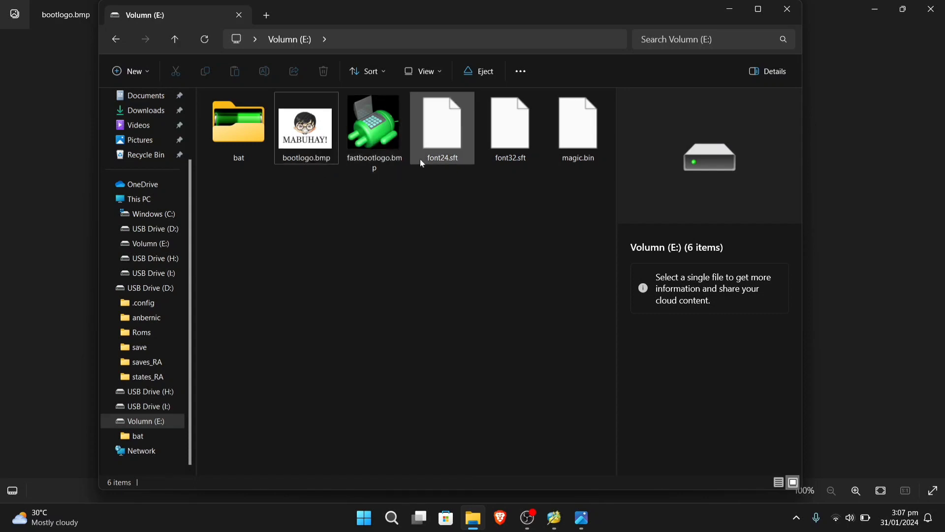
{"action": "left_click", "coordinate": [788, 10]}
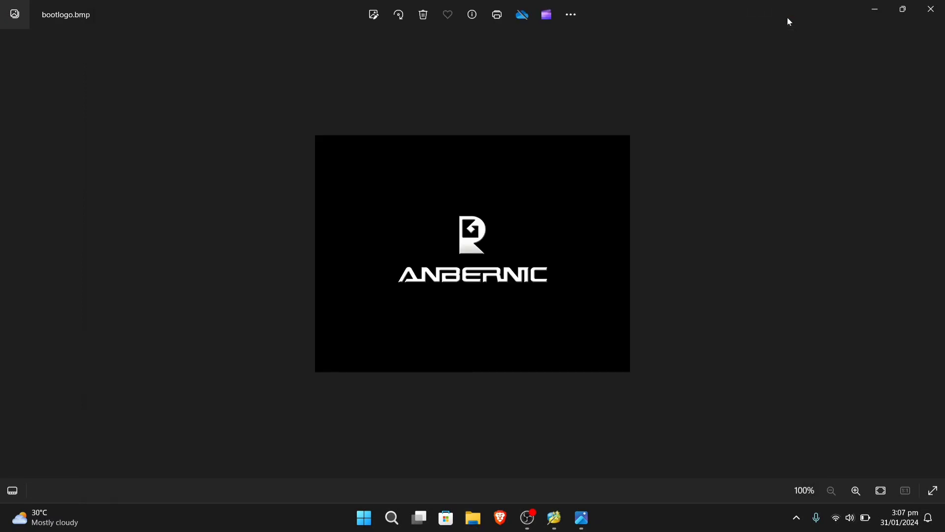